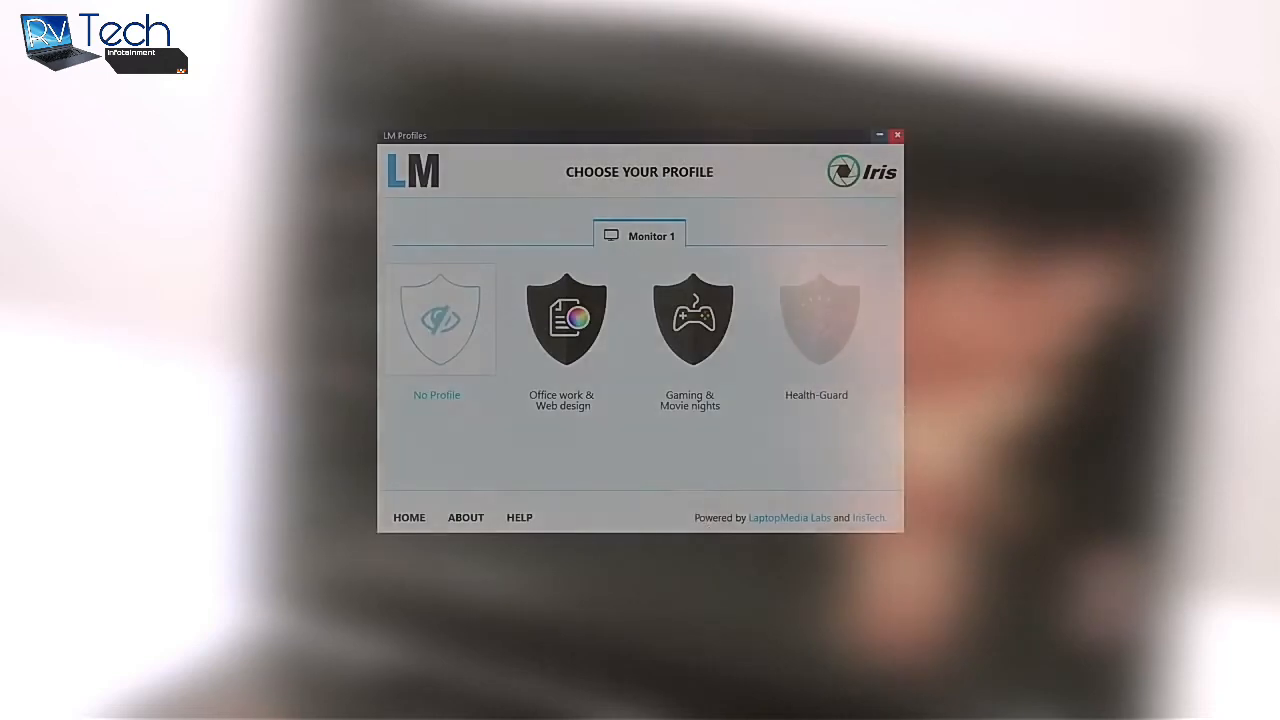
Load the purchased profile file onto Health-Guard and activate it for Monitor 1.
drag(800, 372, 816, 320)
click(816, 322)
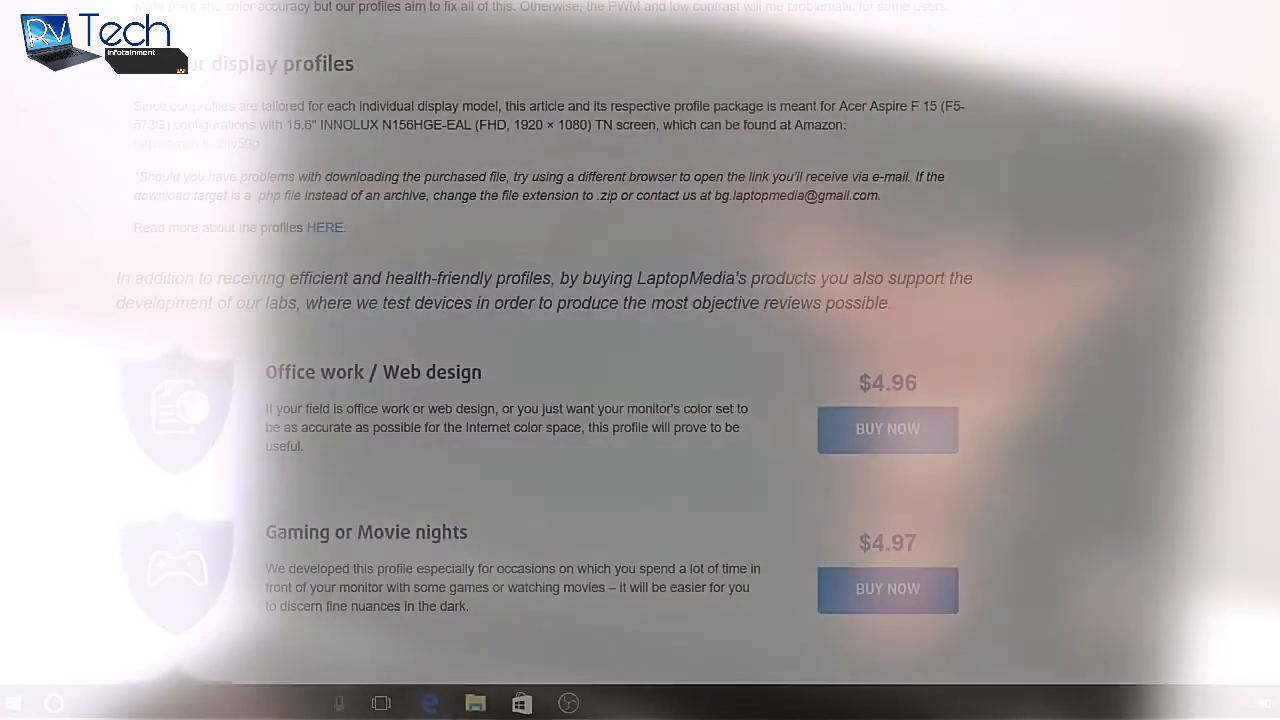
scroll(640, 360, down, 1)
scroll(640, 360, down, 1)
scroll(640, 360, down, 1)
scroll(640, 360, down, 1)
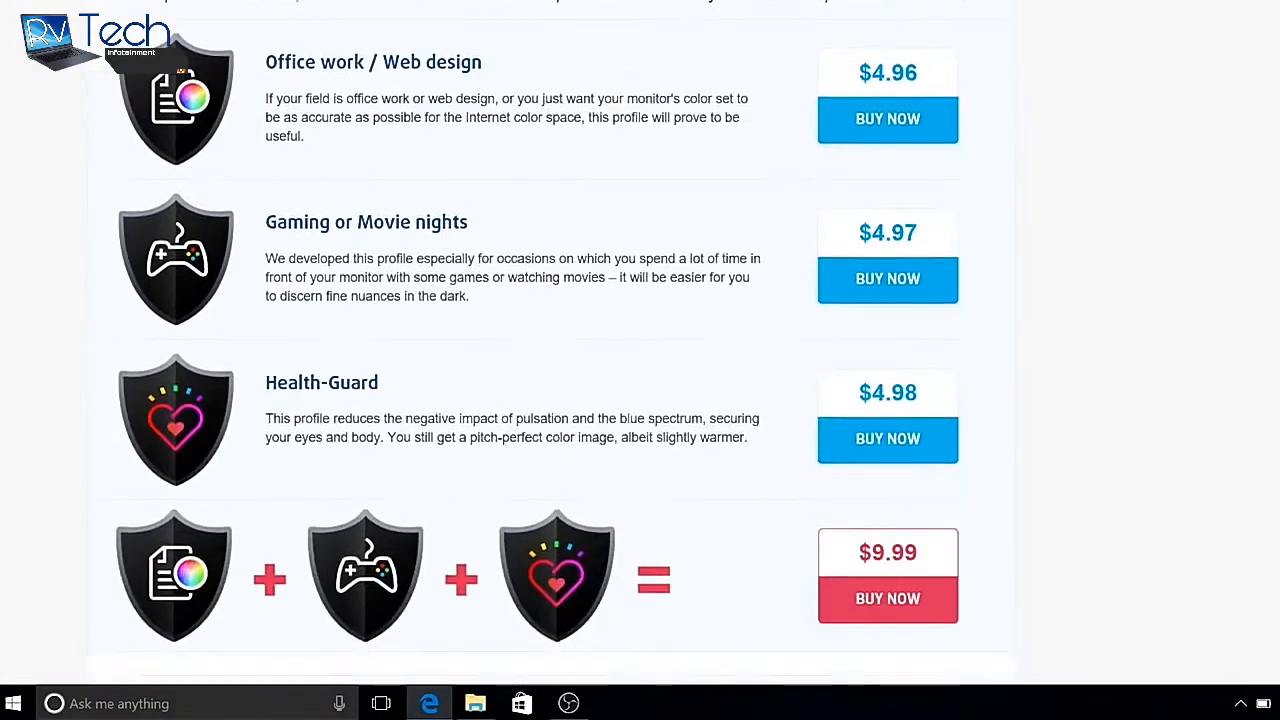